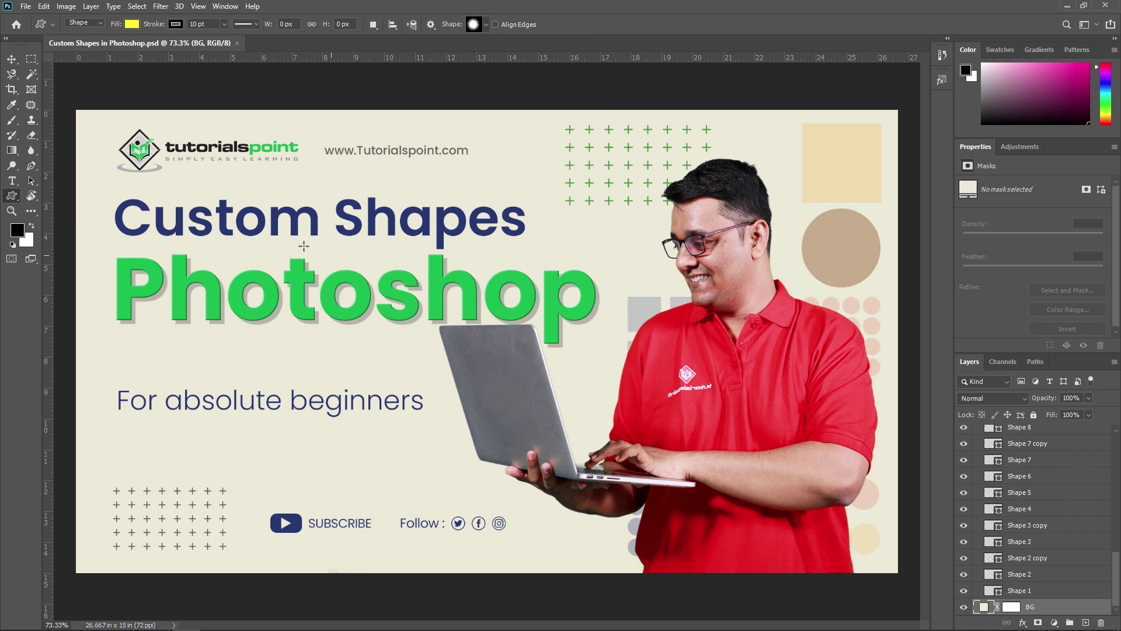
# Create a new blank document named 'Custom shape' with the default white background.
pyautogui.hotkey('ctrl', 'n')
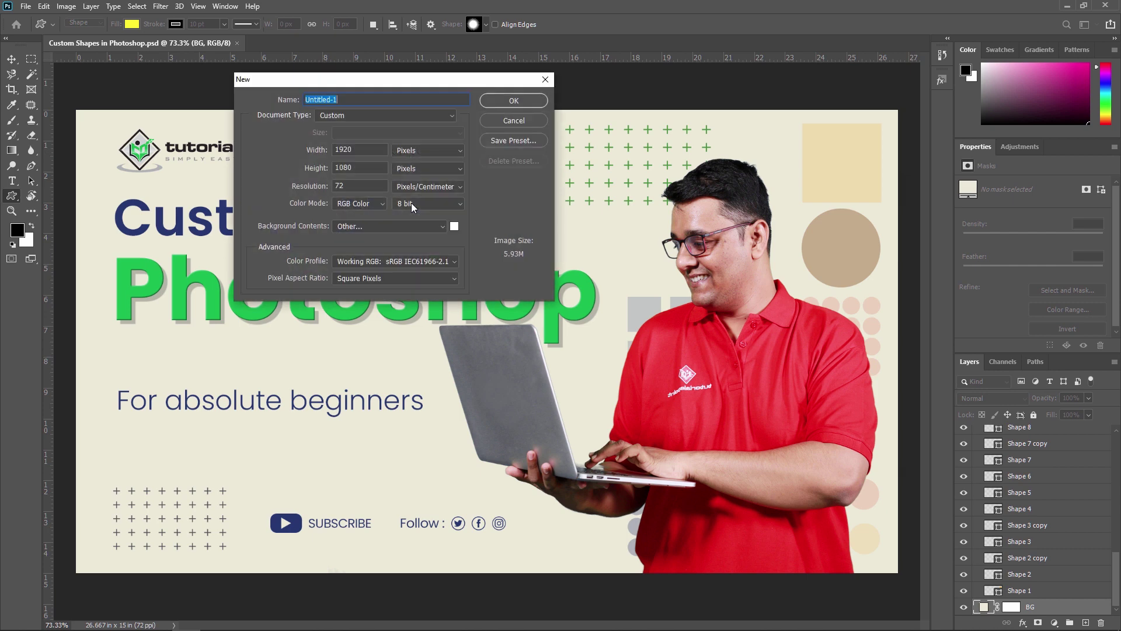
pyautogui.write('Custom shape')
pyautogui.click(511, 102)
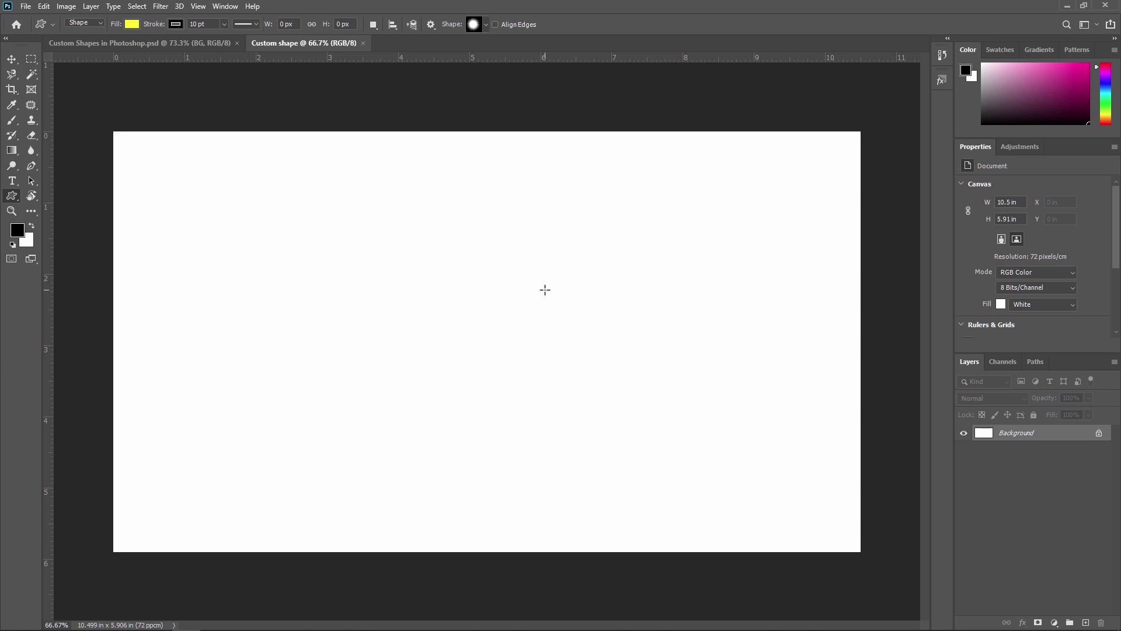
# Open the Custom Shape picker and expand the Wild Animals and Boats shape sets.
pyautogui.click(487, 23)
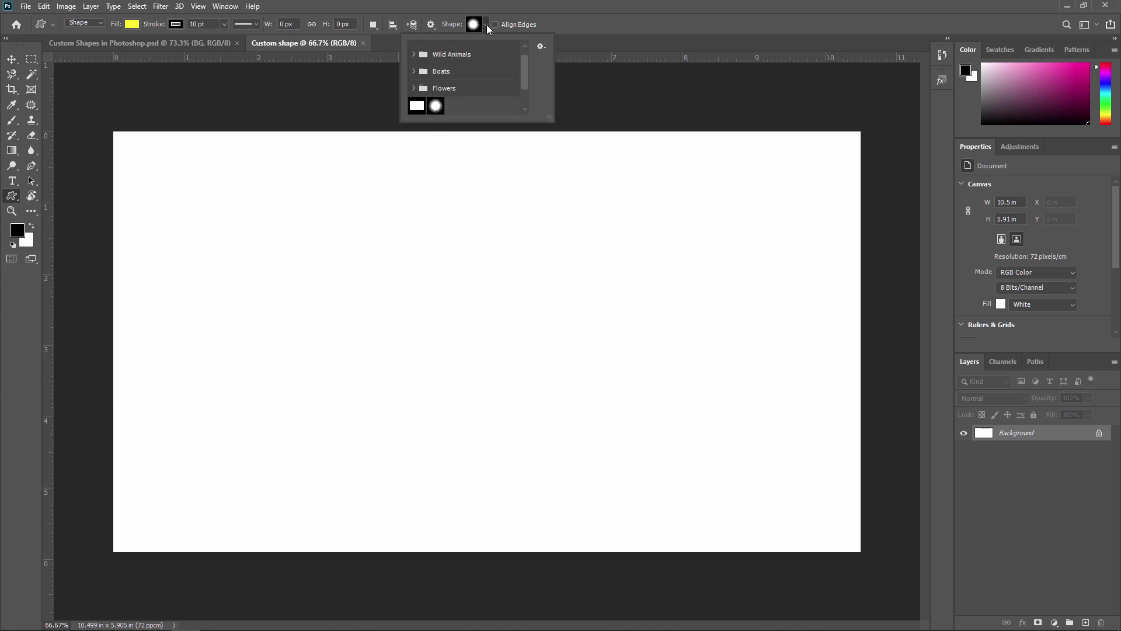
pyautogui.click(412, 55)
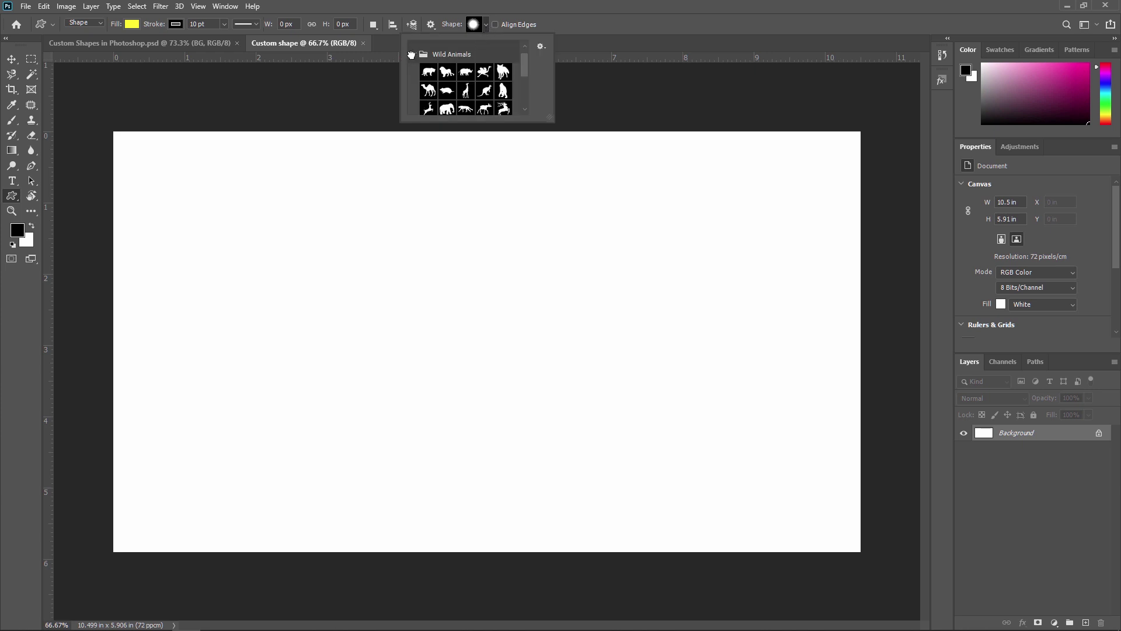
pyautogui.scroll(-1, 482, 100)
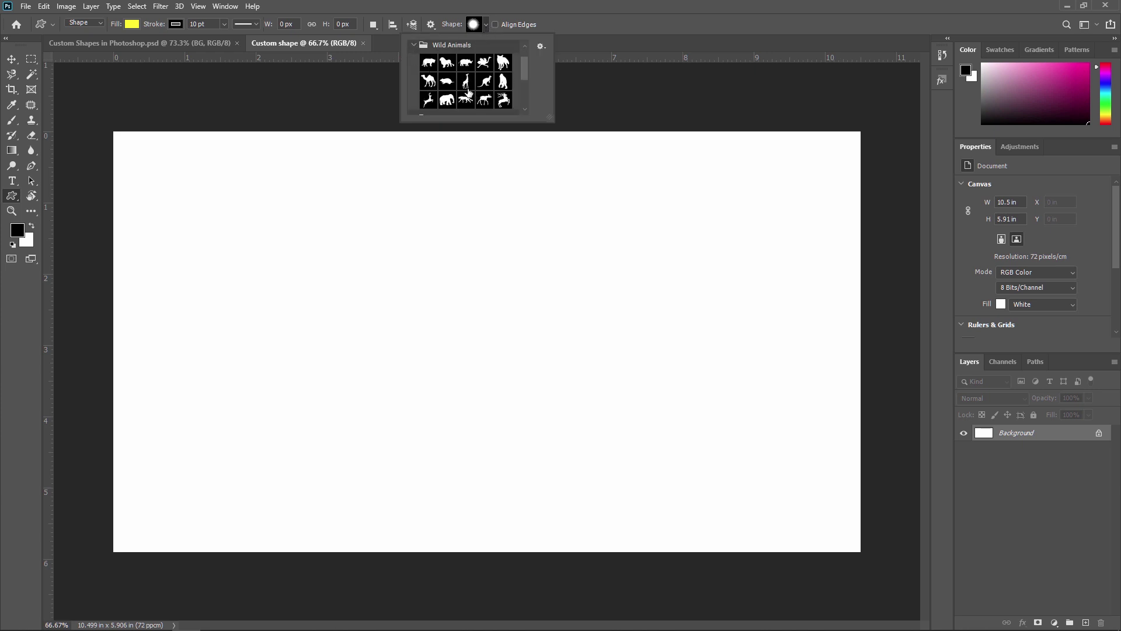
pyautogui.scroll(-2, 458, 86)
pyautogui.scroll(2, 458, 86)
pyautogui.scroll(-2, 447, 61)
pyautogui.click(411, 91)
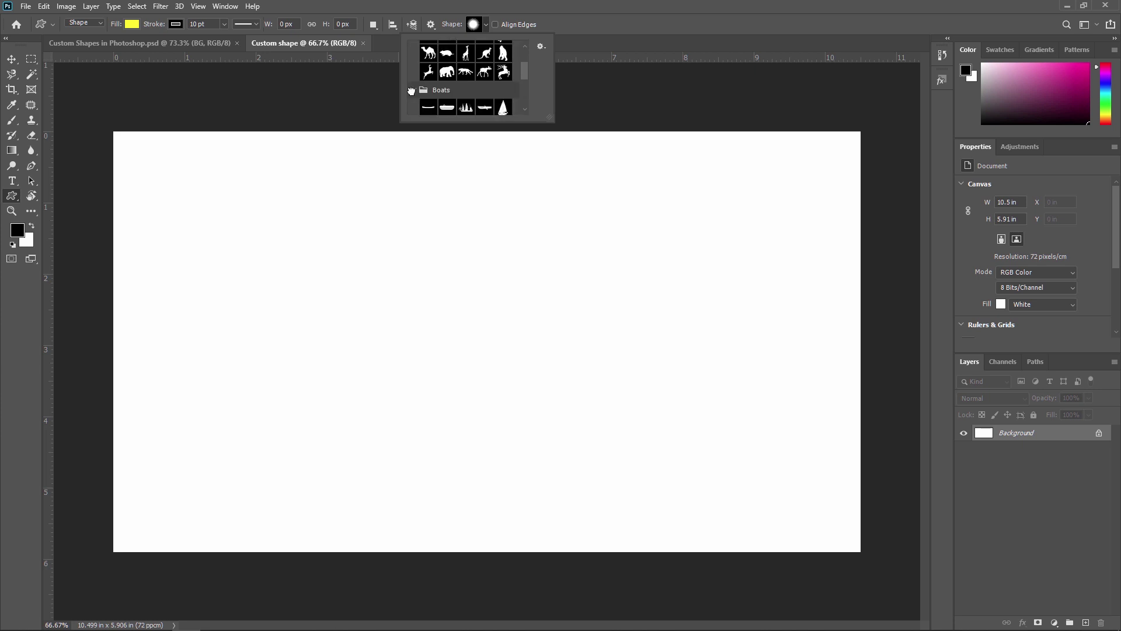
pyautogui.scroll(-4, 494, 79)
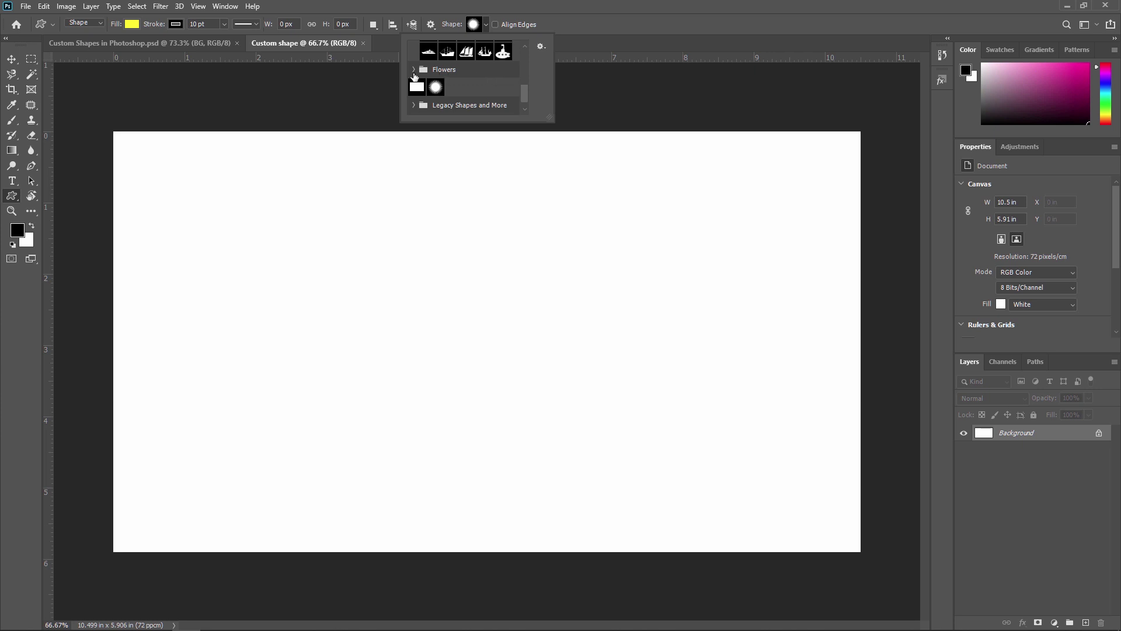
# Expand Flowers and Legacy Shapes and More, including the 2019 Shapes and Conifer Trees folders.
pyautogui.click(414, 70)
pyautogui.scroll(-3, 479, 73)
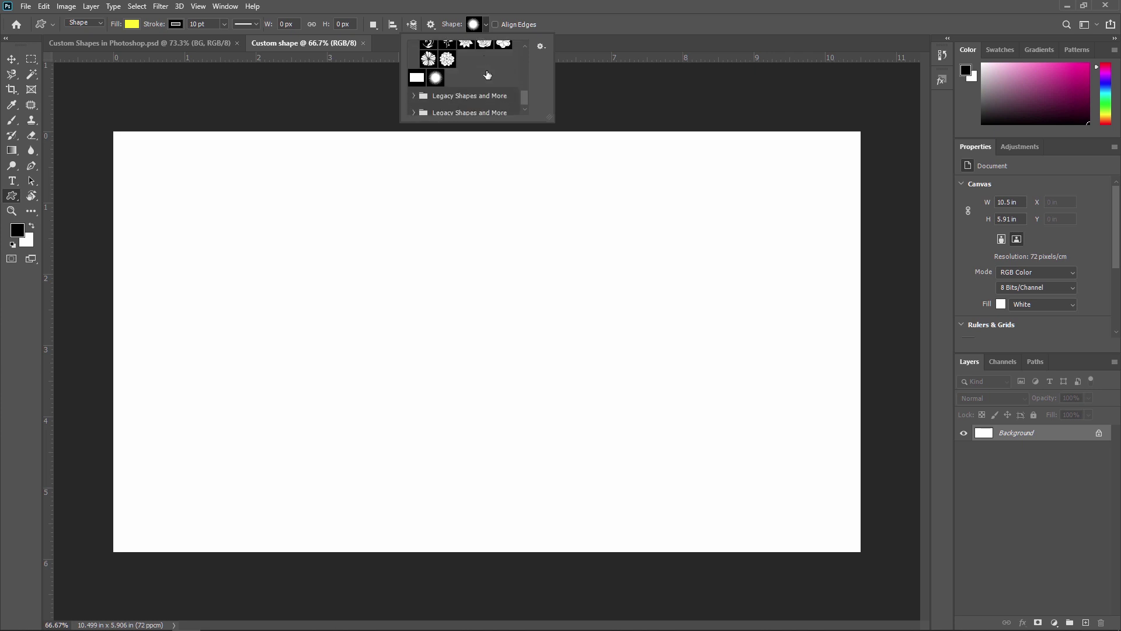
pyautogui.click(414, 90)
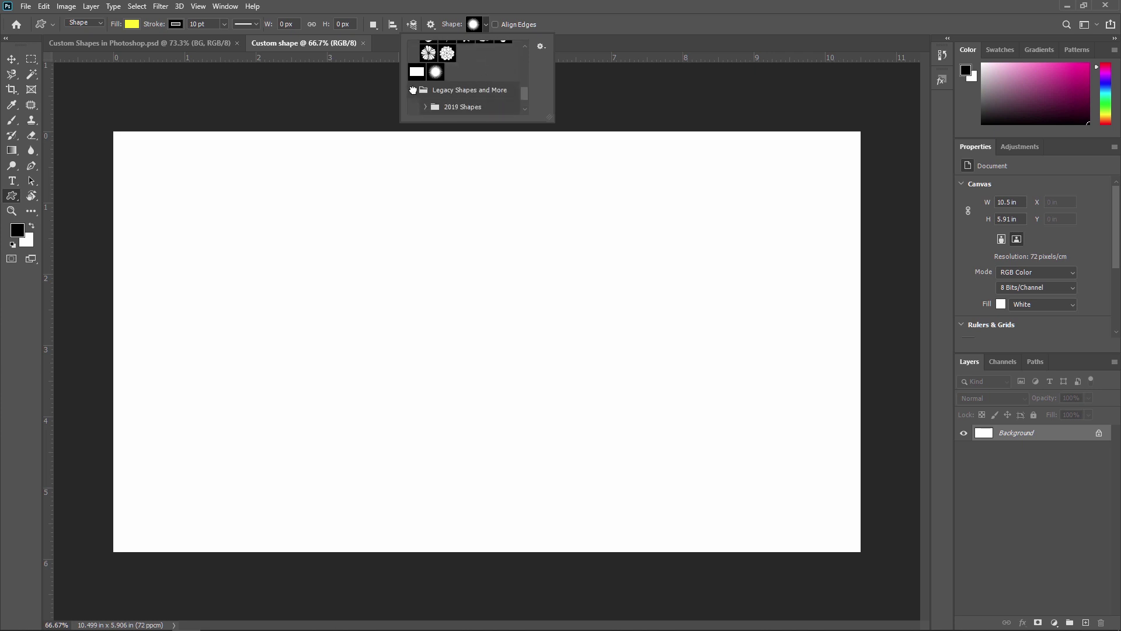
pyautogui.scroll(-2, 508, 96)
pyautogui.click(425, 79)
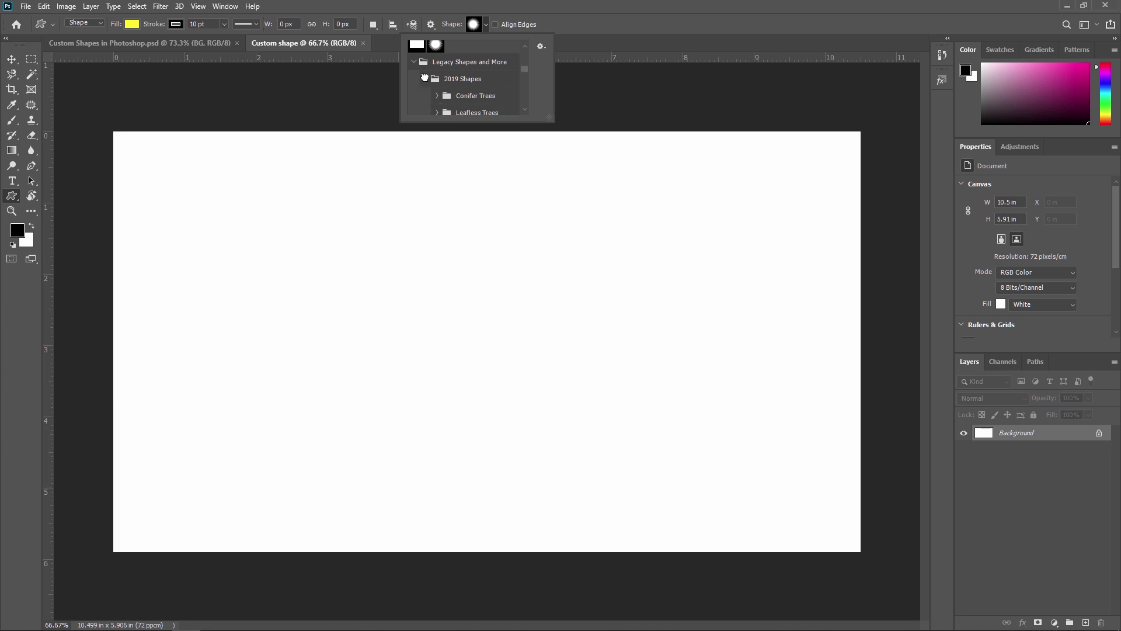
pyautogui.scroll(-1, 505, 87)
pyautogui.click(438, 78)
pyautogui.scroll(-1, 491, 80)
pyautogui.scroll(-3, 492, 78)
pyautogui.scroll(1, 499, 87)
pyautogui.scroll(-10, 499, 86)
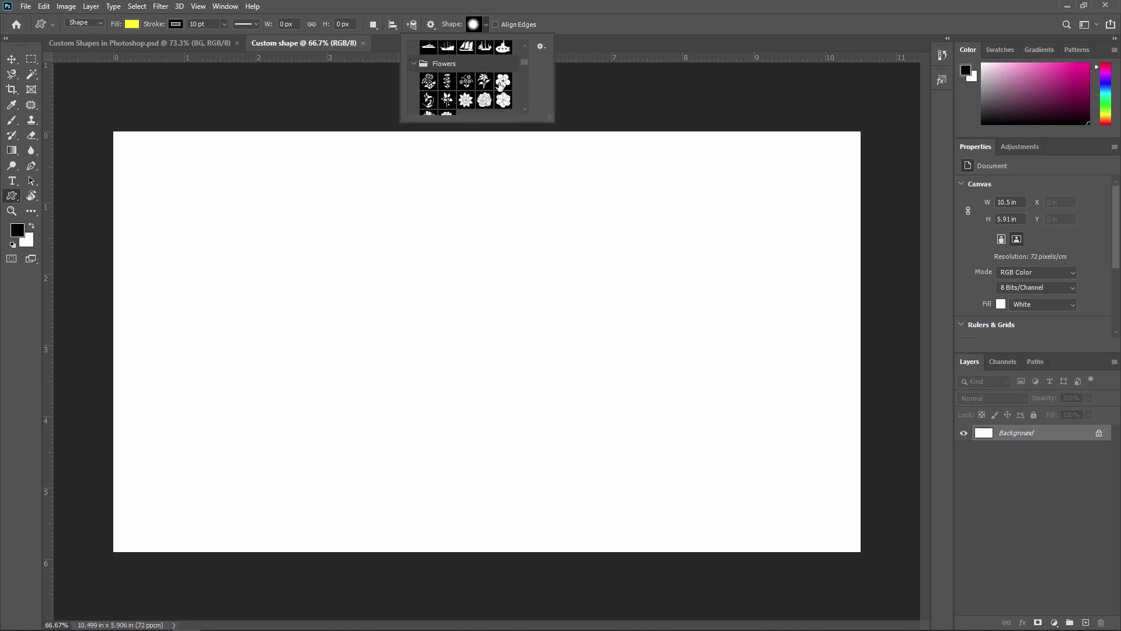
pyautogui.scroll(-6, 500, 86)
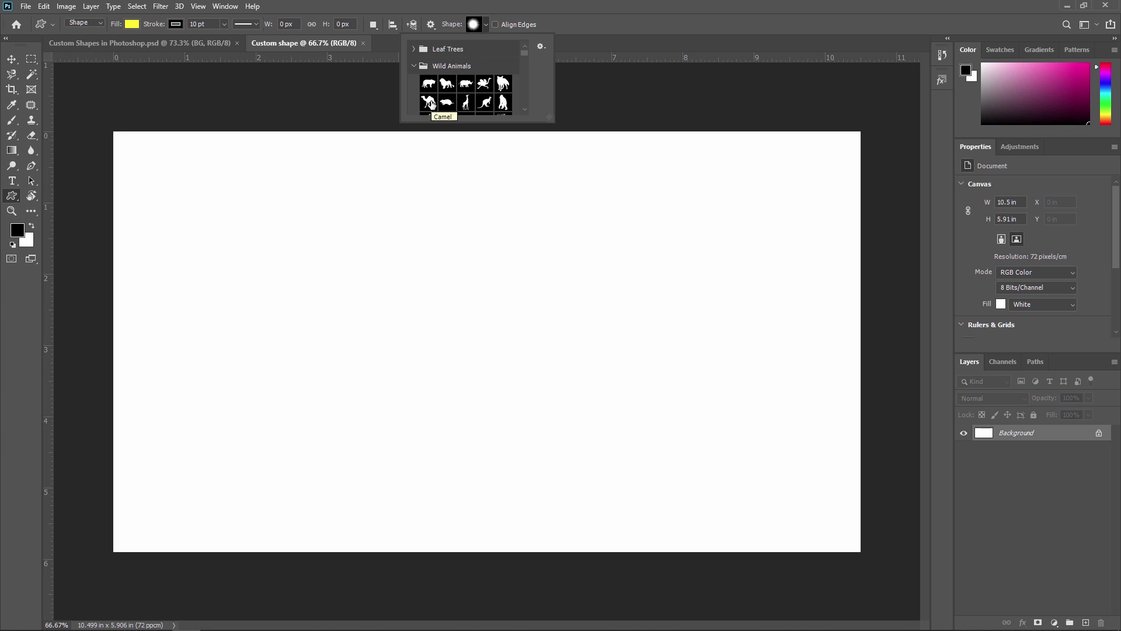
# Draw a Camel custom shape and move it to the middle of the canvas.
pyautogui.click(431, 104)
pyautogui.moveTo(323, 213); pyautogui.dragTo(401, 277)
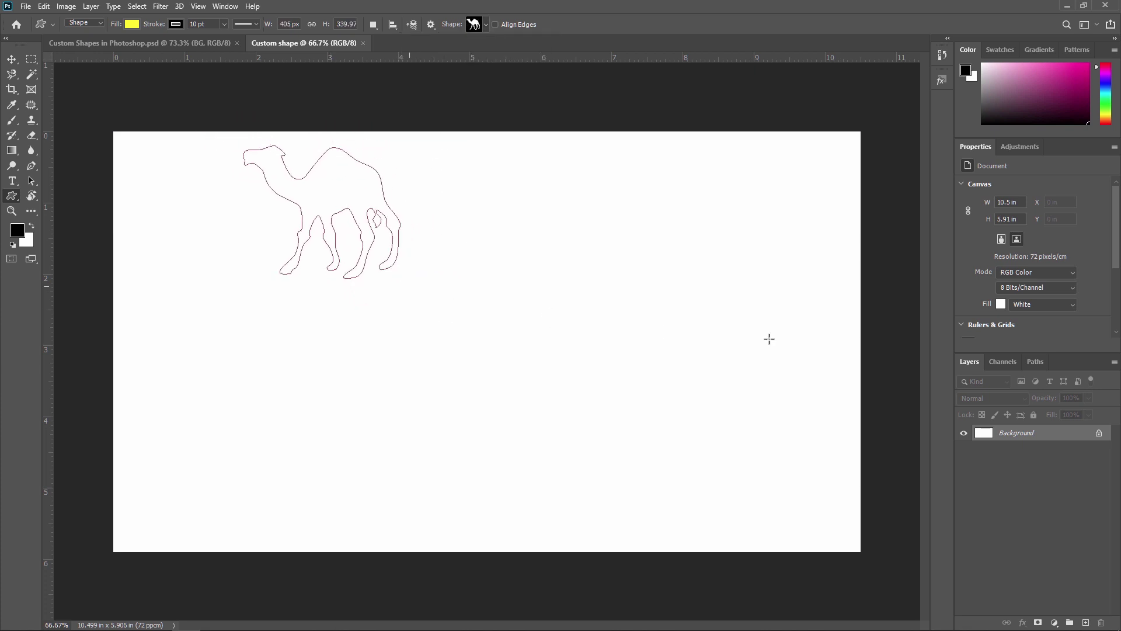
pyautogui.click(11, 59)
pyautogui.moveTo(353, 210); pyautogui.dragTo(507, 336)
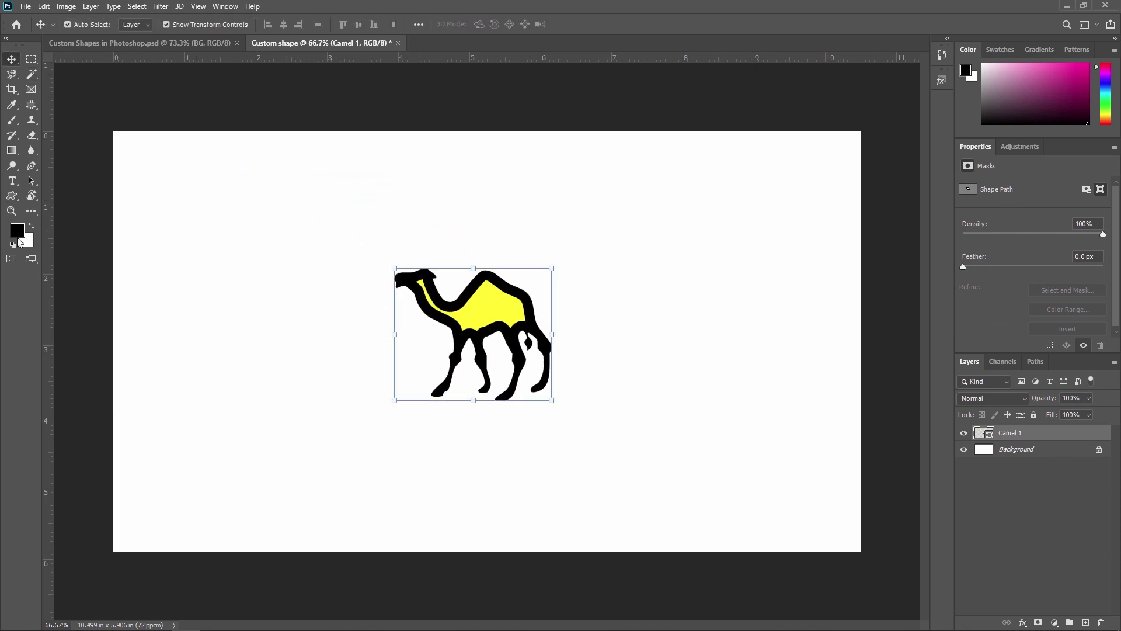
# Set the camel's stroke width to 1 pt and choose black as its fill.
pyautogui.click(12, 194)
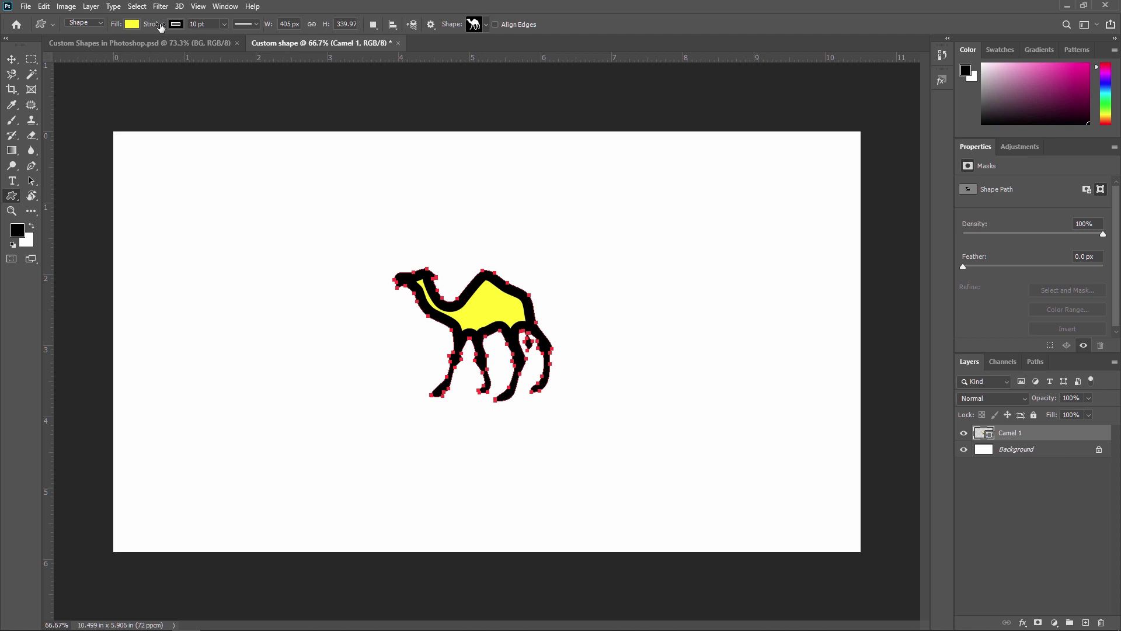
pyautogui.doubleClick(208, 22)
pyautogui.write('1')
pyautogui.press('Return')
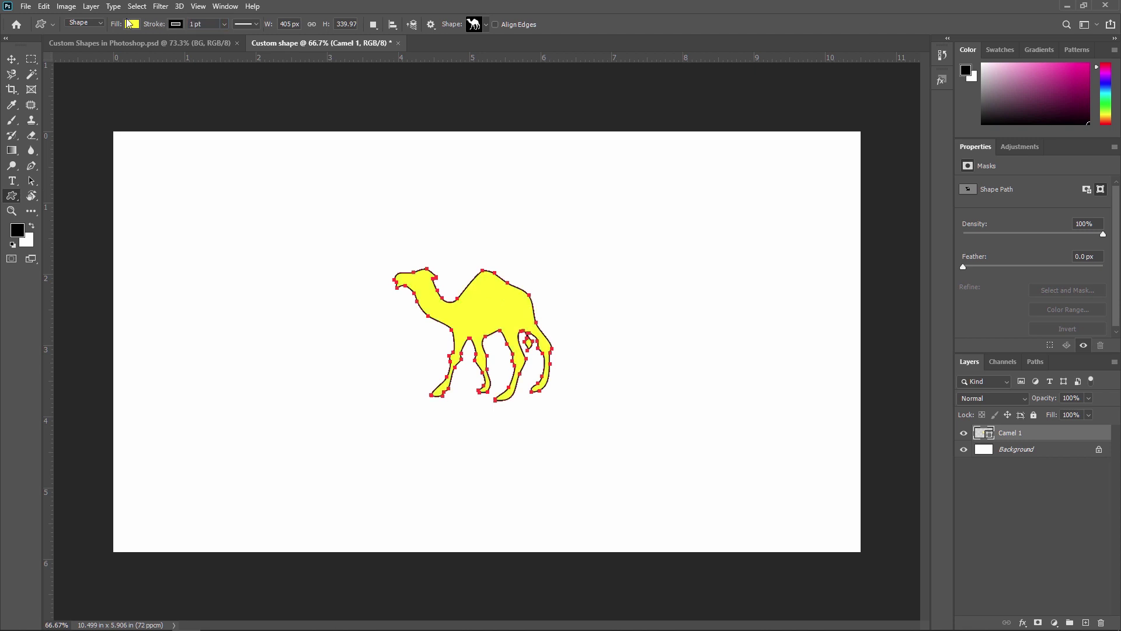
pyautogui.click(132, 24)
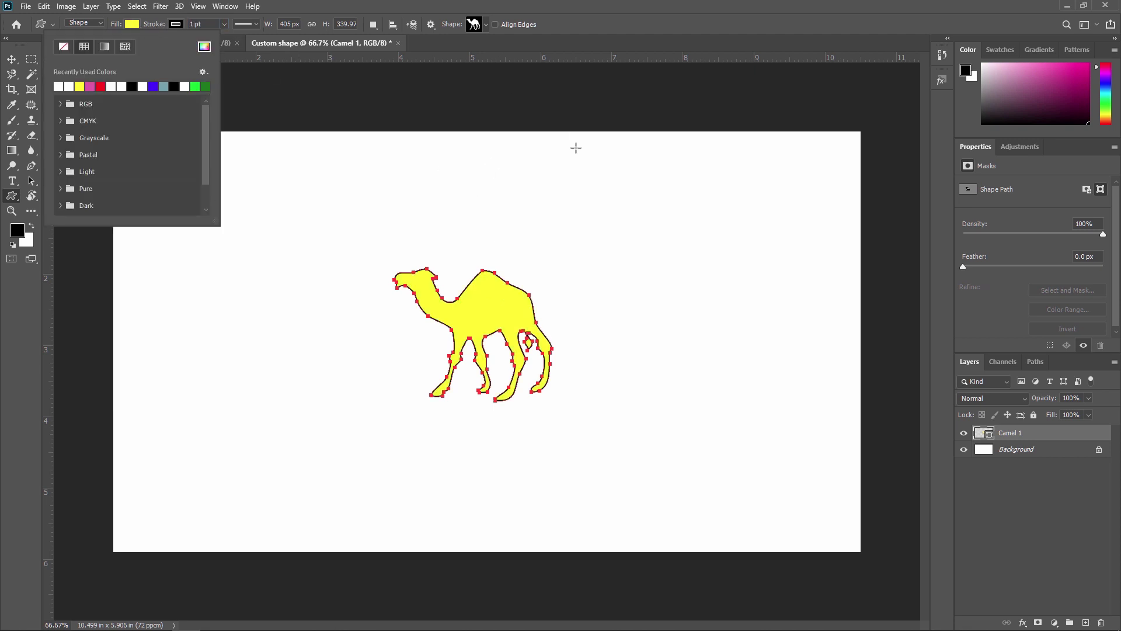
pyautogui.click(132, 87)
# Apply the black fill to the camel and dismiss the Create Custom Shape dialog.
pyautogui.click(72, 115)
pyautogui.click(73, 115)
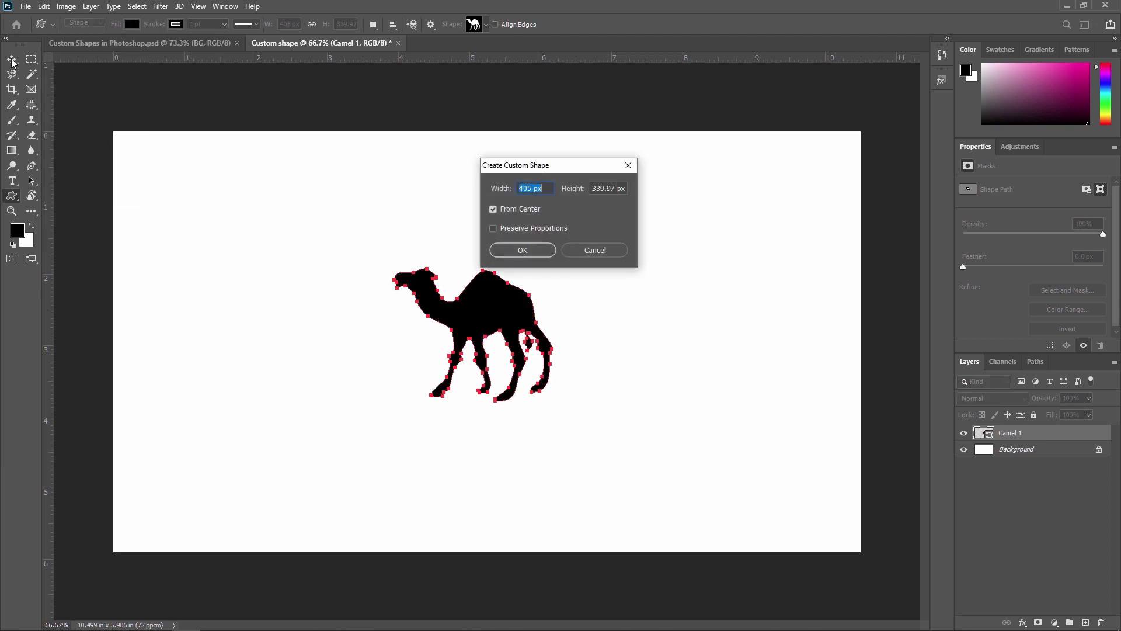
pyautogui.click(604, 255)
# Shift the black camel slightly to the right on the canvas and deselect it.
pyautogui.press('v')
pyautogui.moveTo(500, 299)
pyautogui.mouseDown()
pyautogui.moveTo(500, 314)
pyautogui.moveTo(506, 300)
pyautogui.mouseUp()
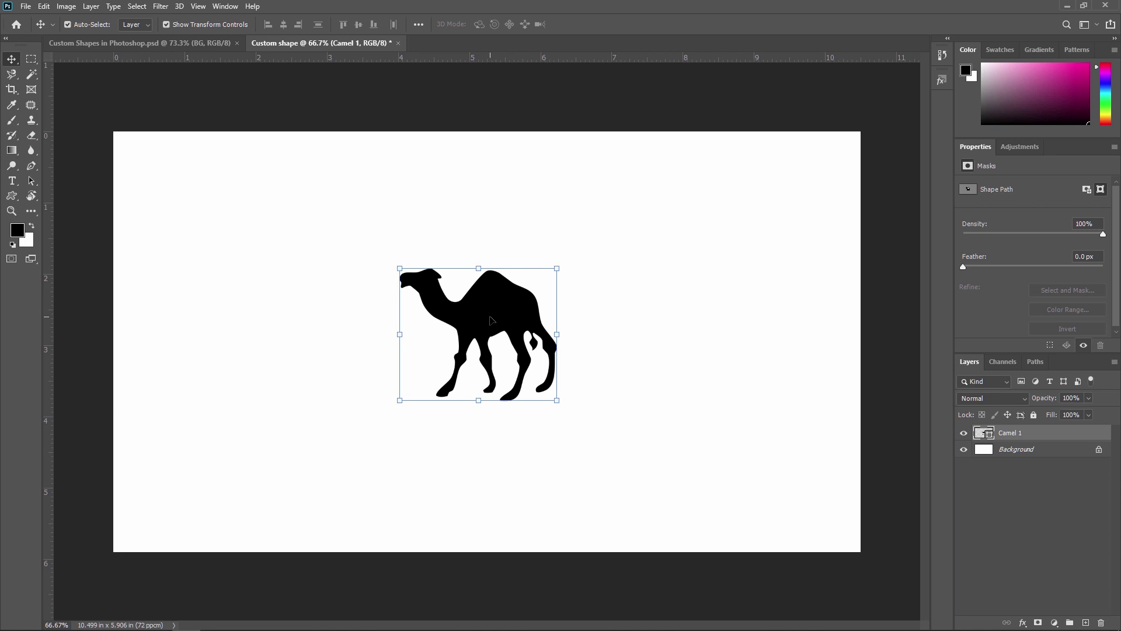
pyautogui.click(543, 233)
pyautogui.press('u')
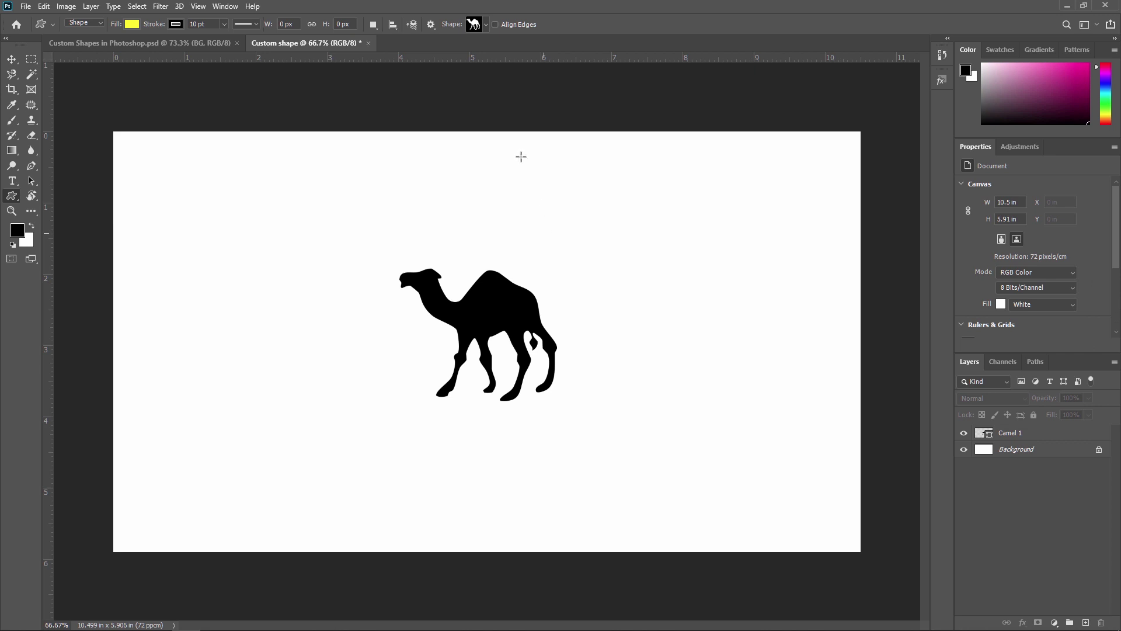
# Open the Custom Shape picker and view its library options menu, then close the menu.
pyautogui.click(486, 25)
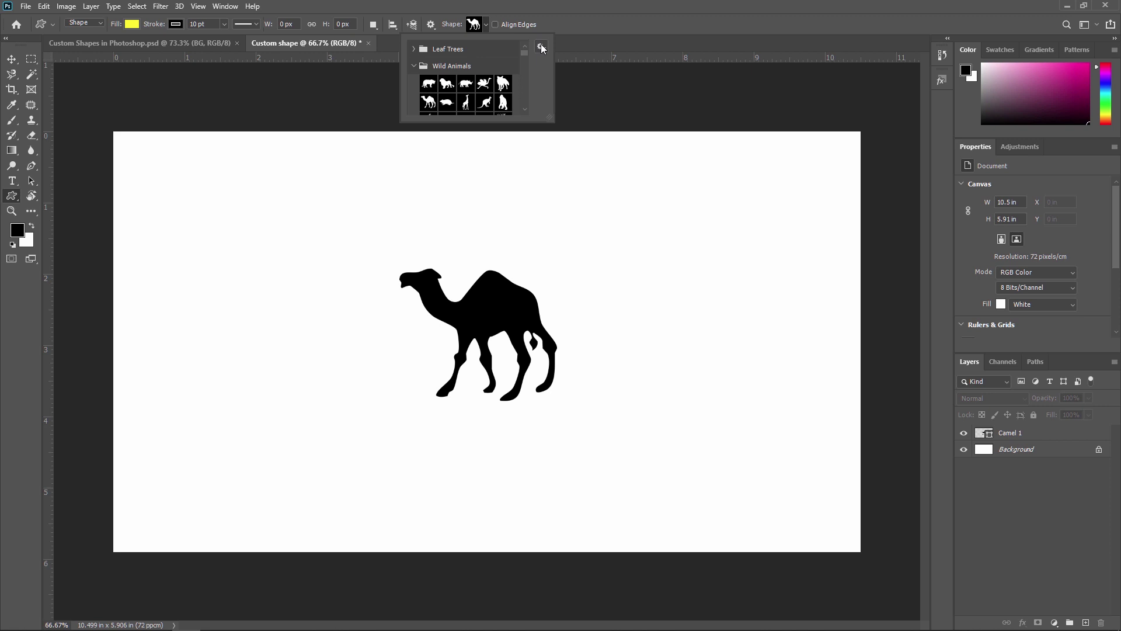
pyautogui.click(542, 48)
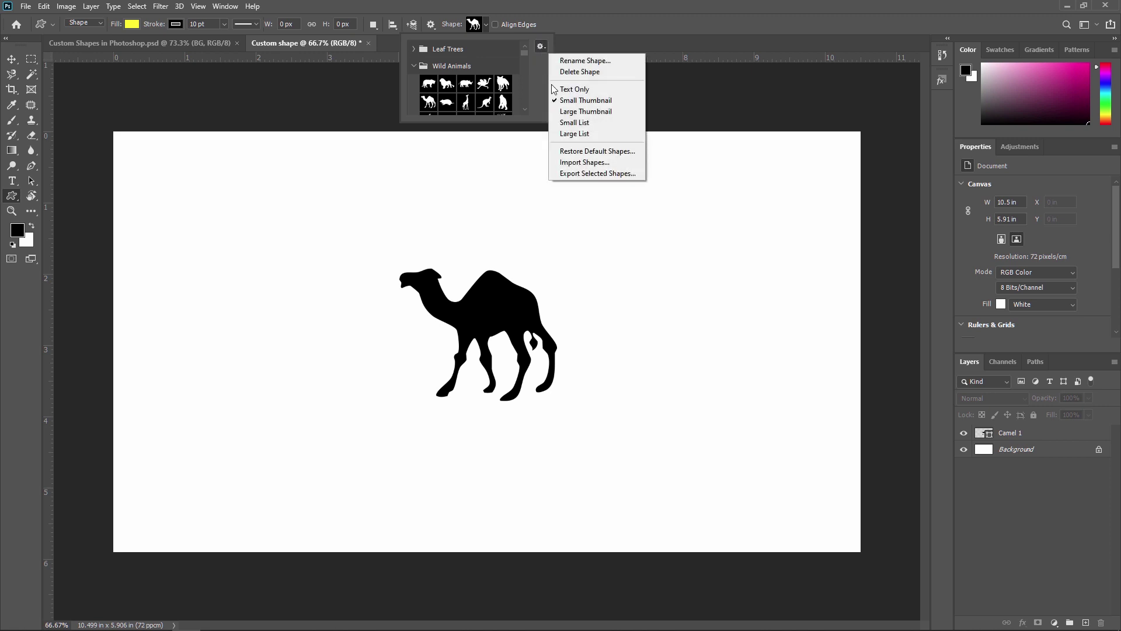
pyautogui.click(587, 163)
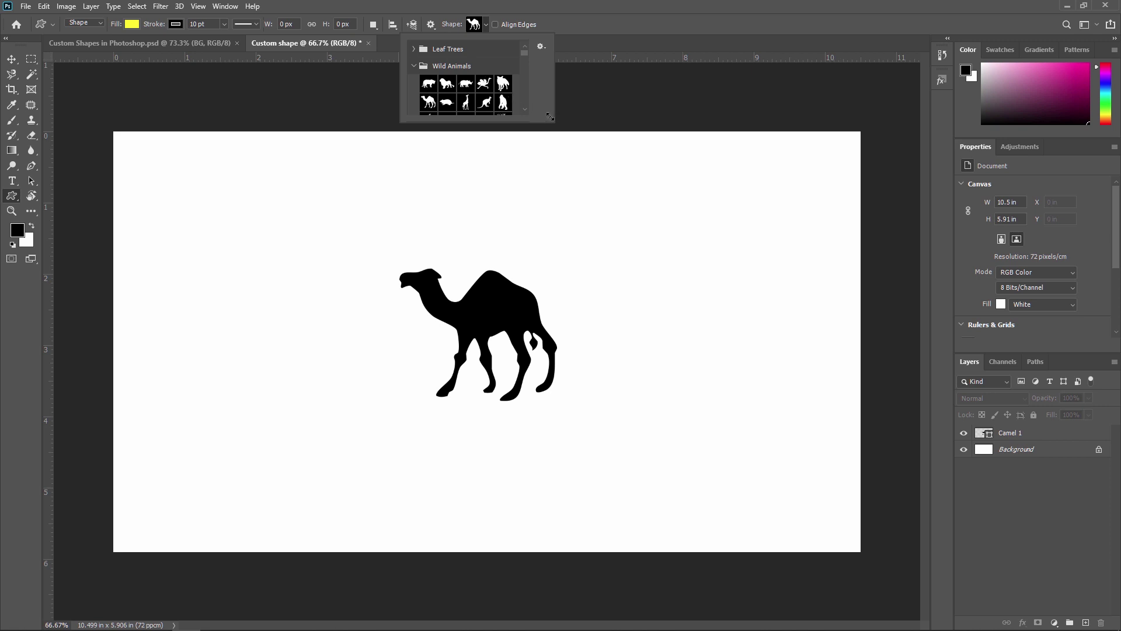
# Enlarge the shape picker and expand Forests and Mountains, Lakes and Hills, Leaves, Cactus, Roads and Streams.
pyautogui.moveTo(554, 119); pyautogui.dragTo(853, 502)
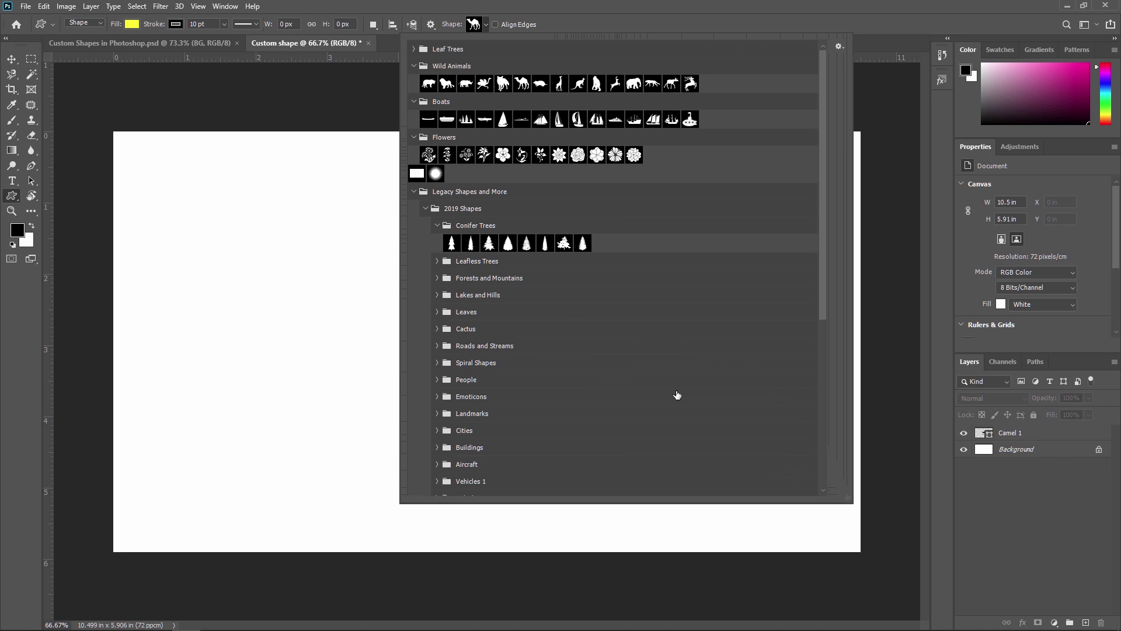
pyautogui.click(437, 278)
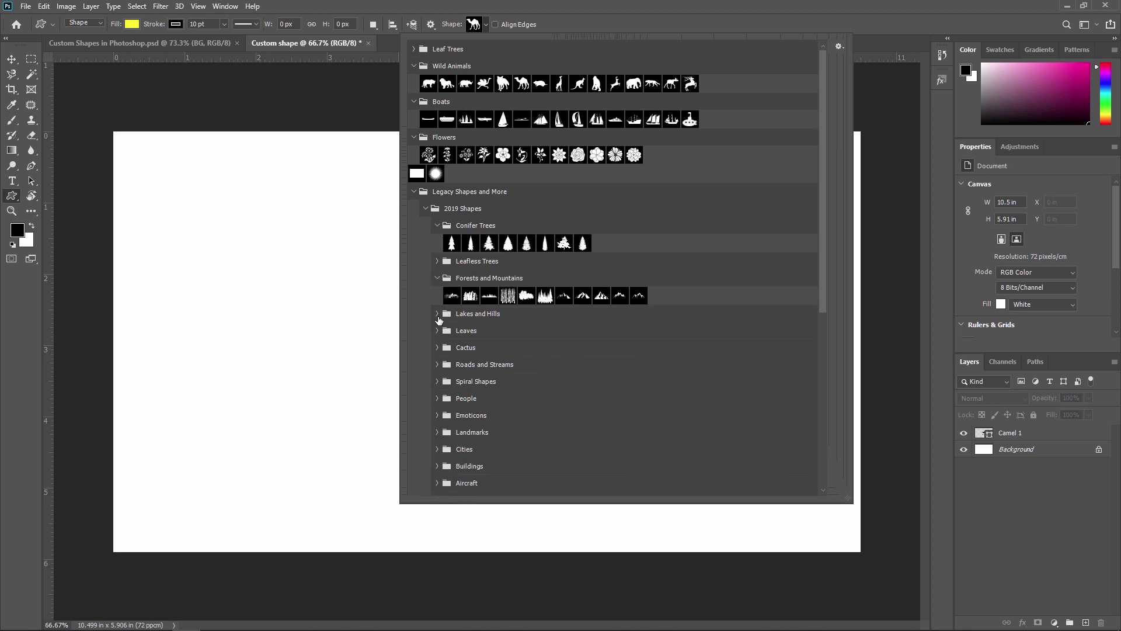
pyautogui.click(438, 315)
pyautogui.click(438, 349)
pyautogui.click(438, 385)
pyautogui.click(438, 421)
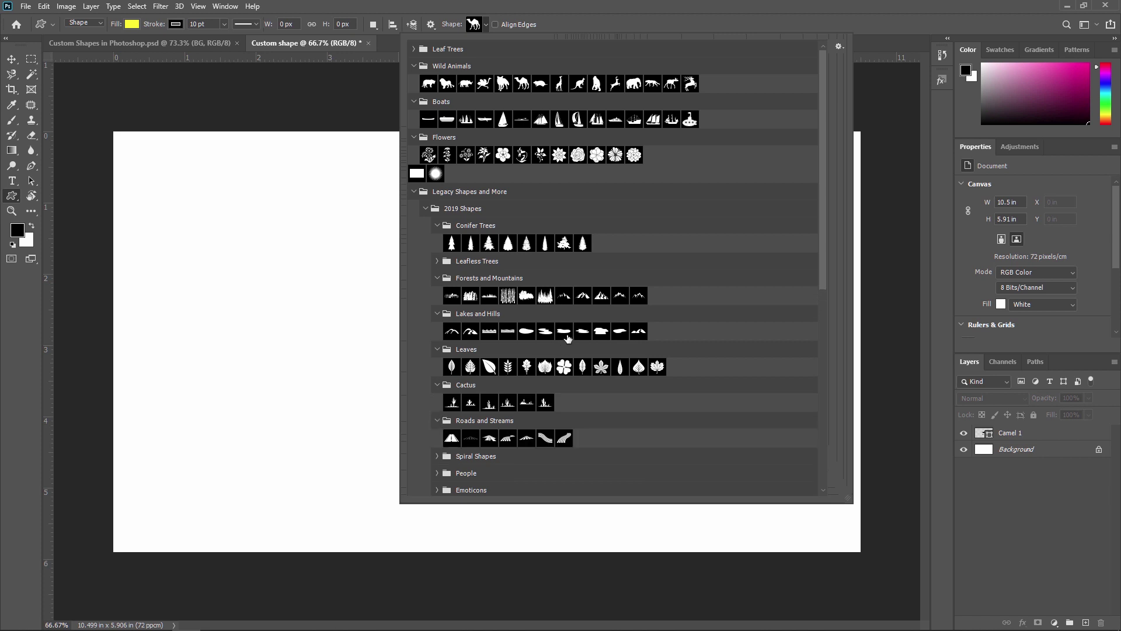
# Scroll through the expanded legacy folders, close the shape picker, and select the Camel 1 layer.
pyautogui.scroll(-2, 667, 287)
pyautogui.scroll(1, 667, 287)
pyautogui.scroll(1, 667, 286)
pyautogui.click(485, 26)
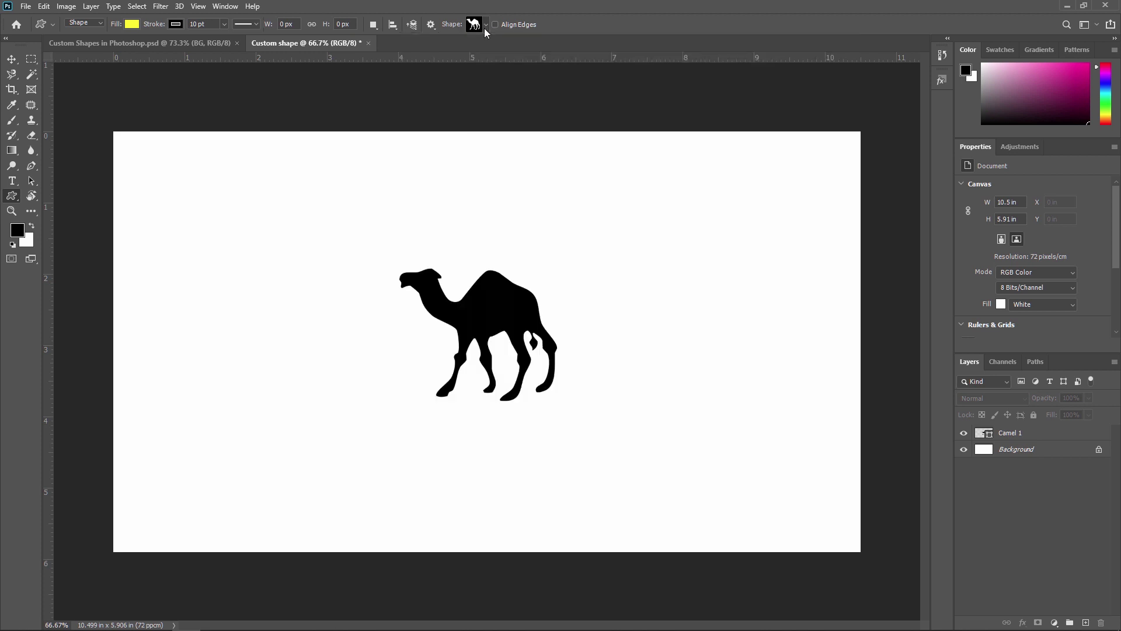
pyautogui.click(1056, 439)
# Delete the Camel 1 layer and convert the Background into an unlocked Layer 0.
pyautogui.press('Delete')
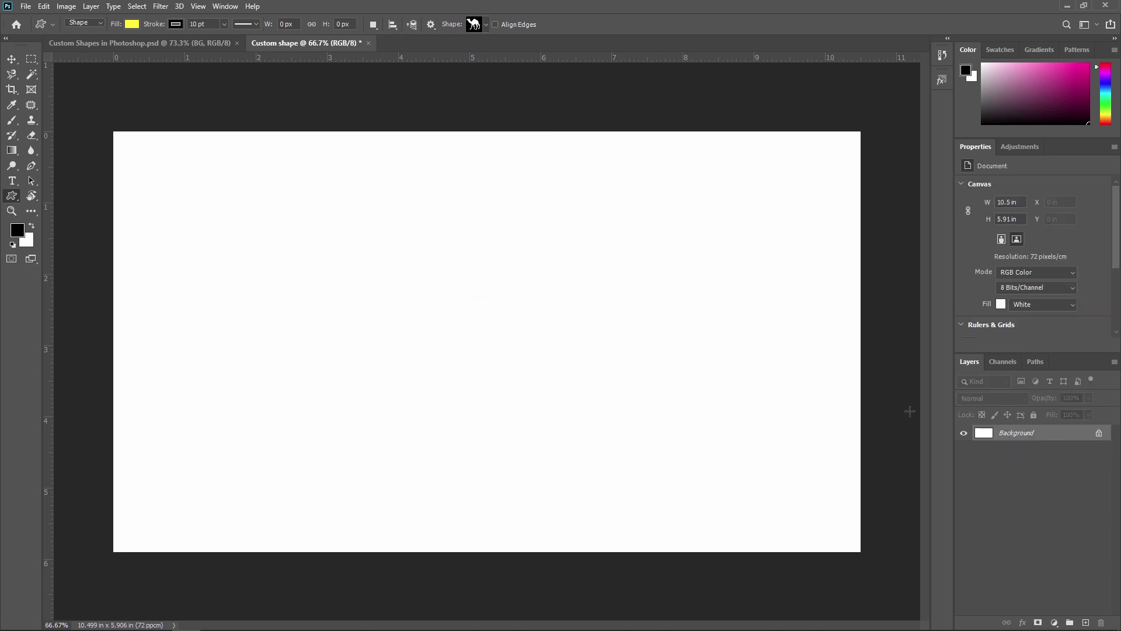
pyautogui.doubleClick(1068, 439)
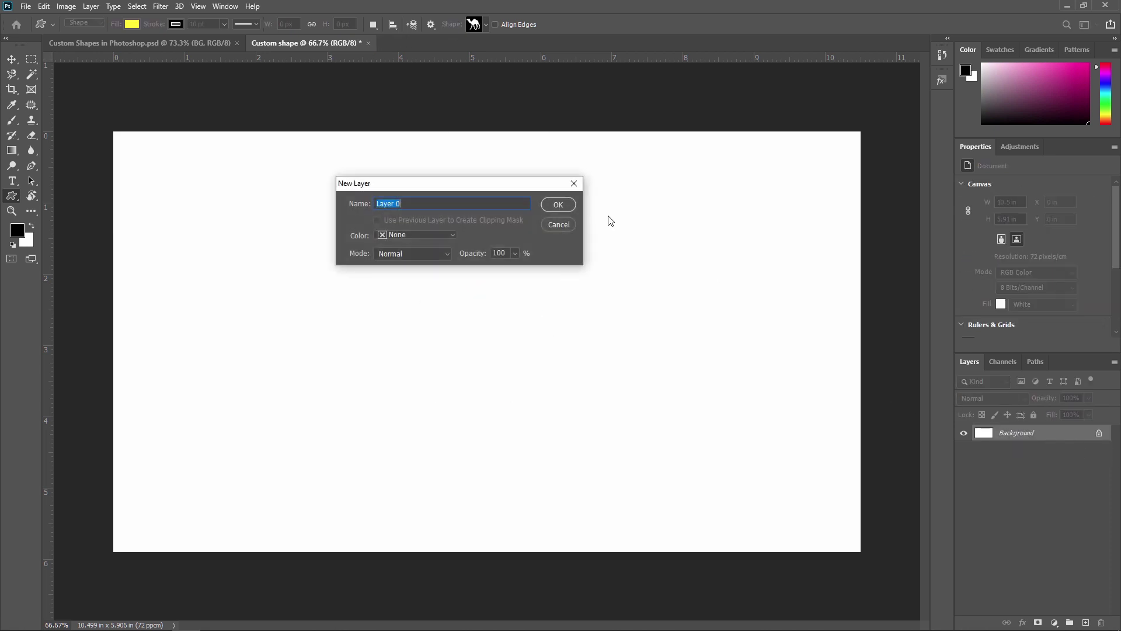
pyautogui.click(554, 203)
pyautogui.hotkey('shift', 'u')
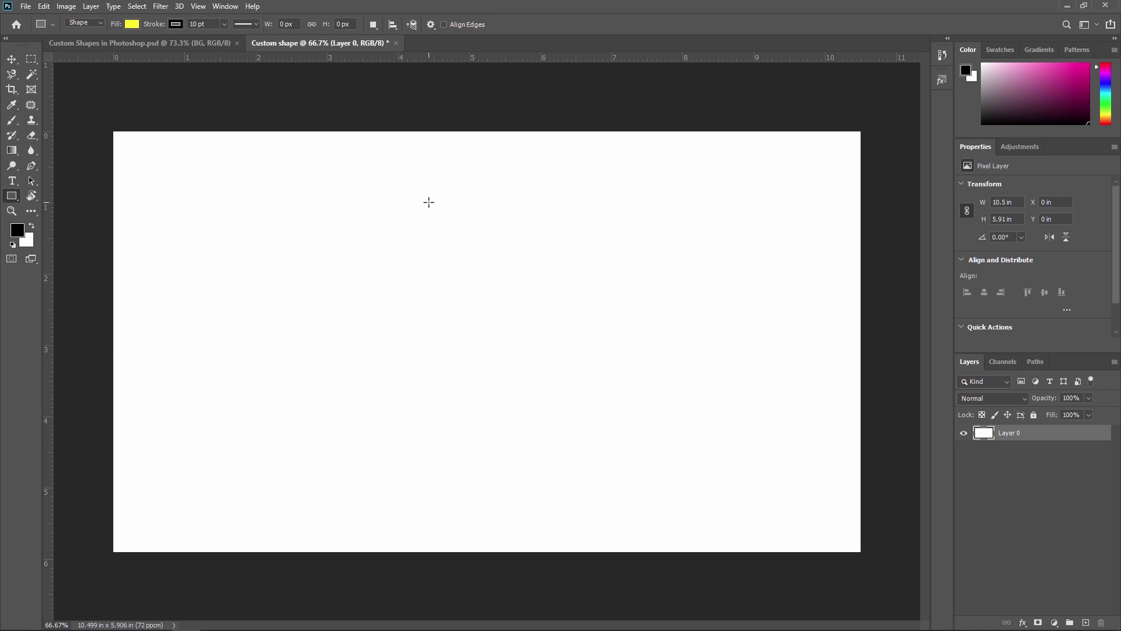
# Switch to the Polygon Tool and confirm its Sides value is 5.
pyautogui.rightClick(12, 200)
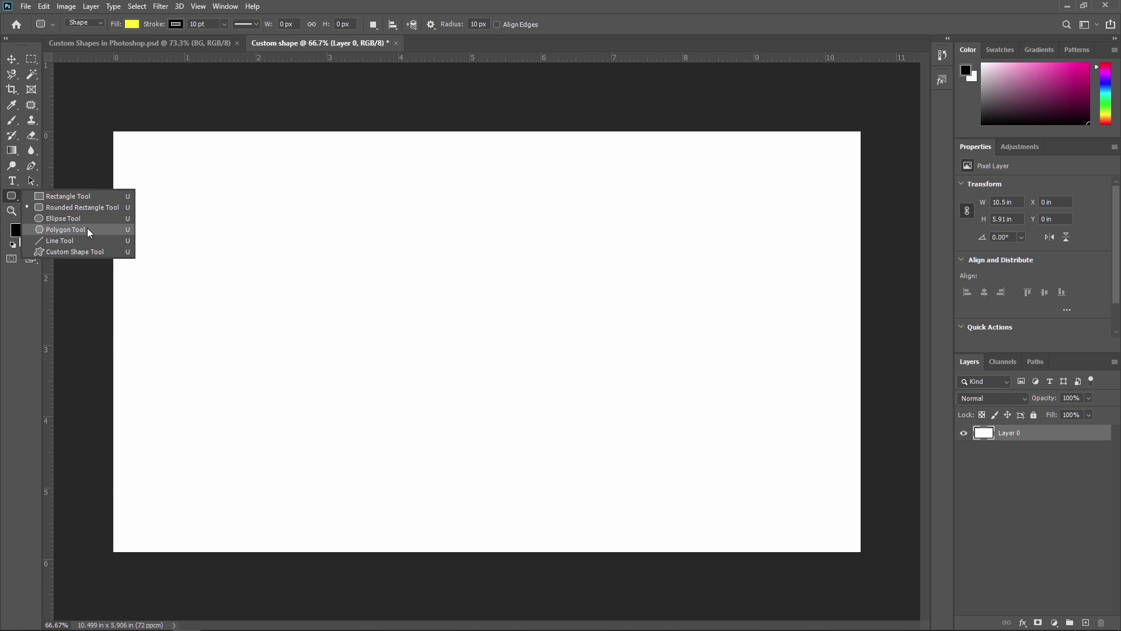
pyautogui.click(87, 229)
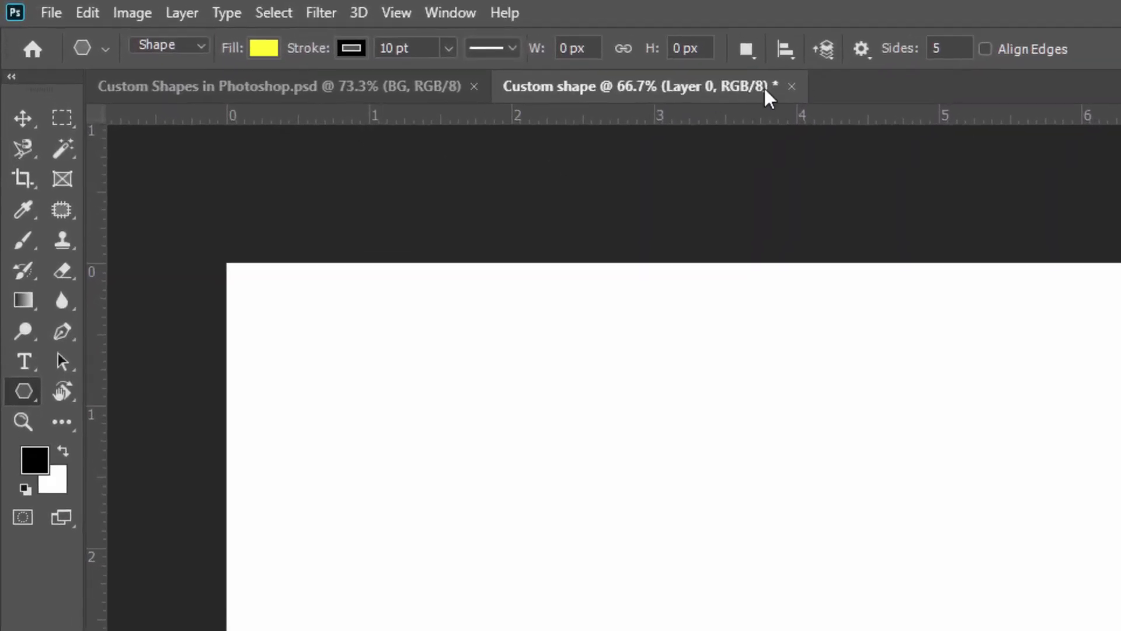
pyautogui.click(929, 48)
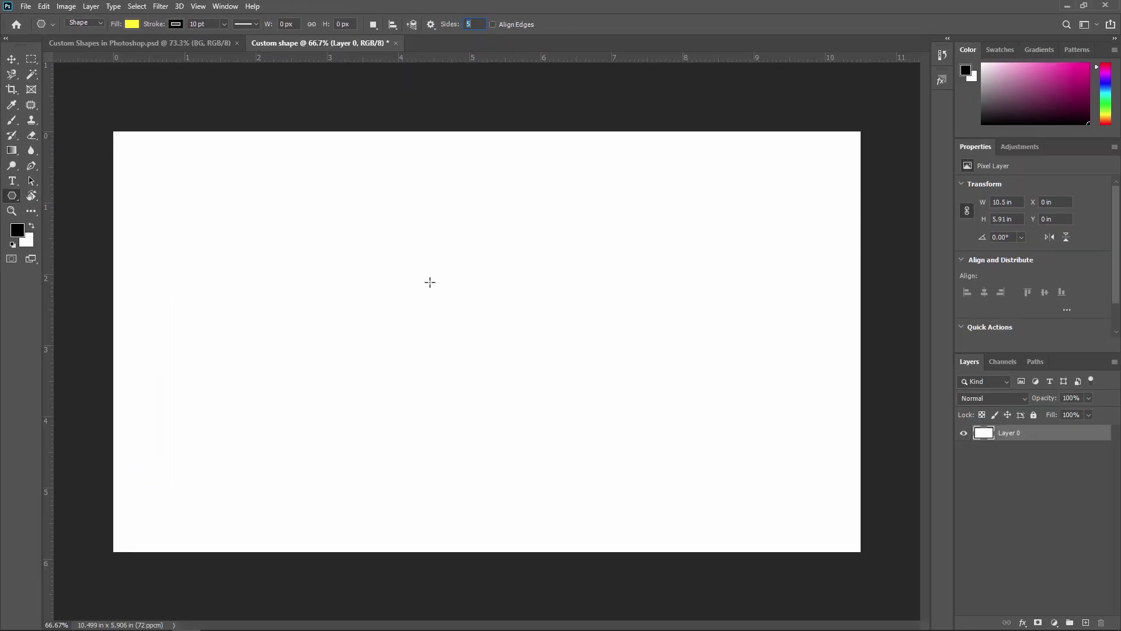
# Draw a yellow five-point star and move it to the centre of the canvas.
pyautogui.moveTo(430, 282); pyautogui.dragTo(502, 384)
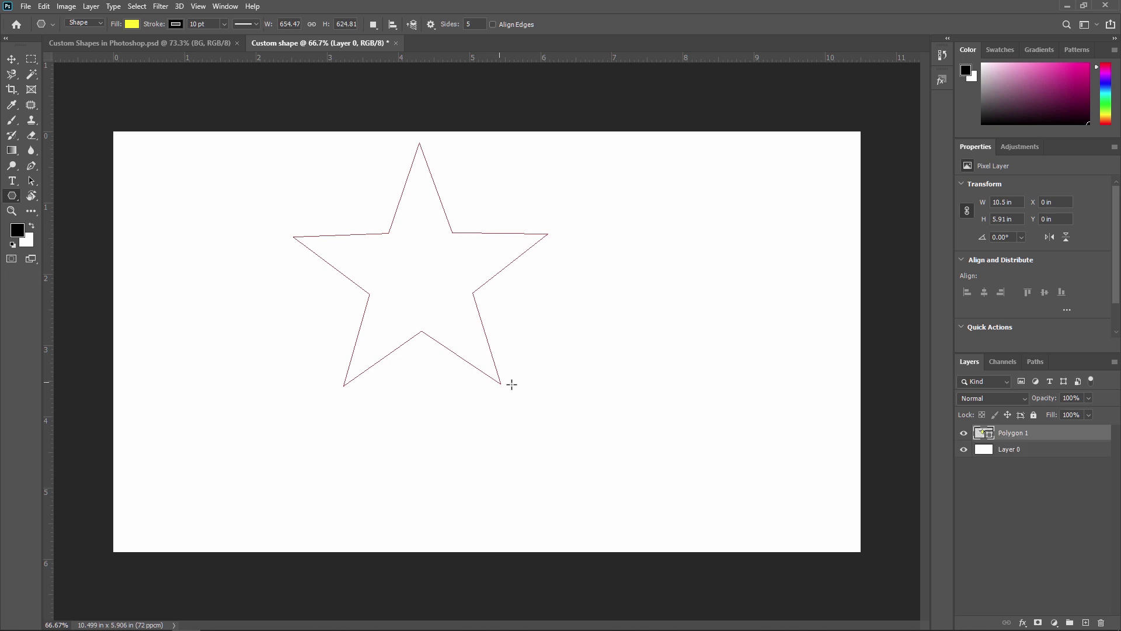
pyautogui.press('v')
pyautogui.moveTo(458, 297); pyautogui.dragTo(513, 377)
# Thin the star's outline from 10 pt to 2 pt and nudge it slightly upward.
pyautogui.click(11, 195)
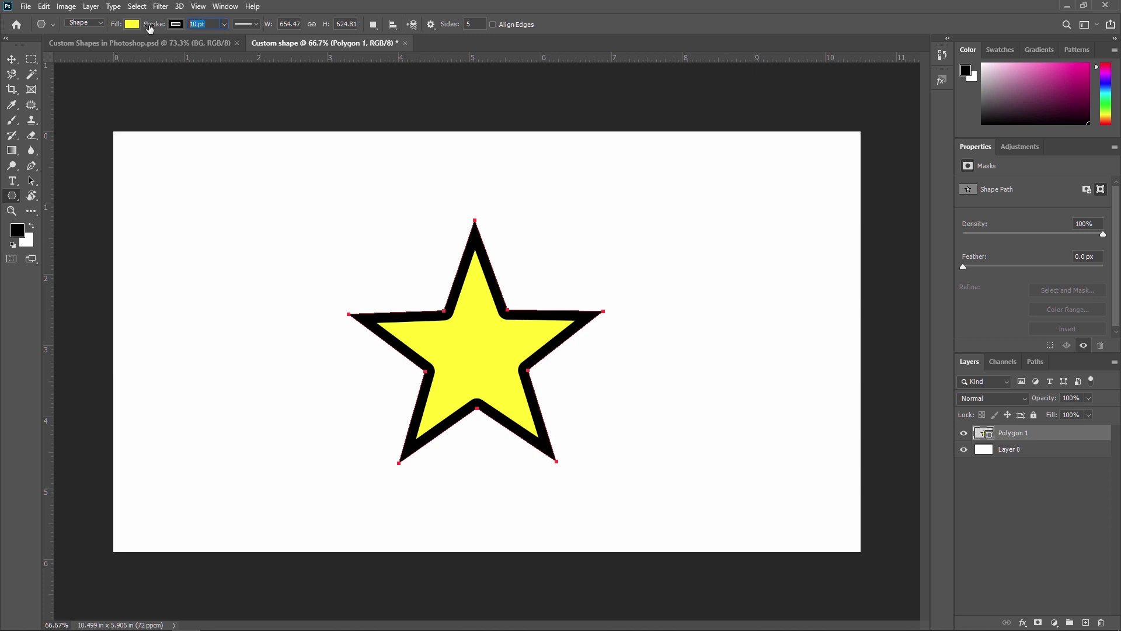
pyautogui.moveTo(152, 28); pyautogui.dragTo(148, 29)
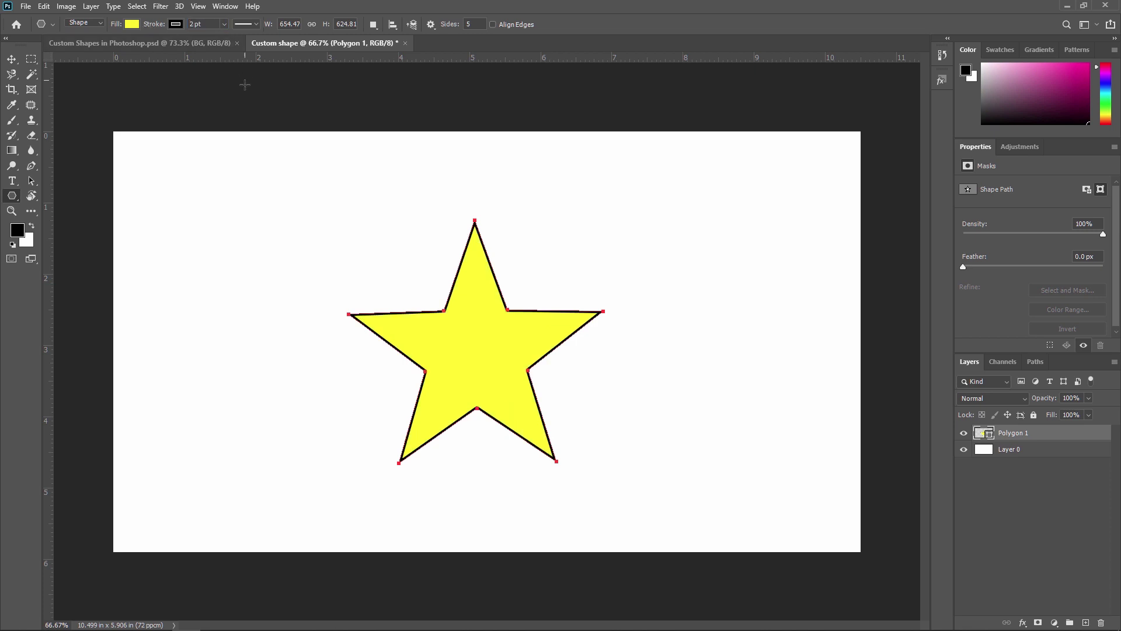
pyautogui.click(12, 59)
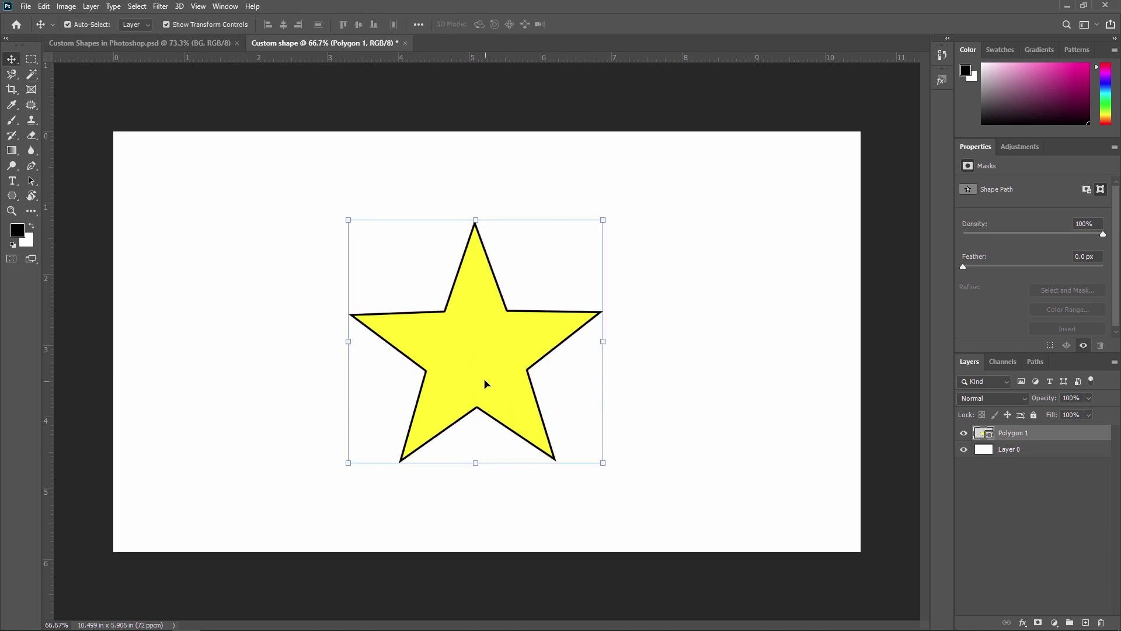
pyautogui.moveTo(488, 380); pyautogui.dragTo(492, 370)
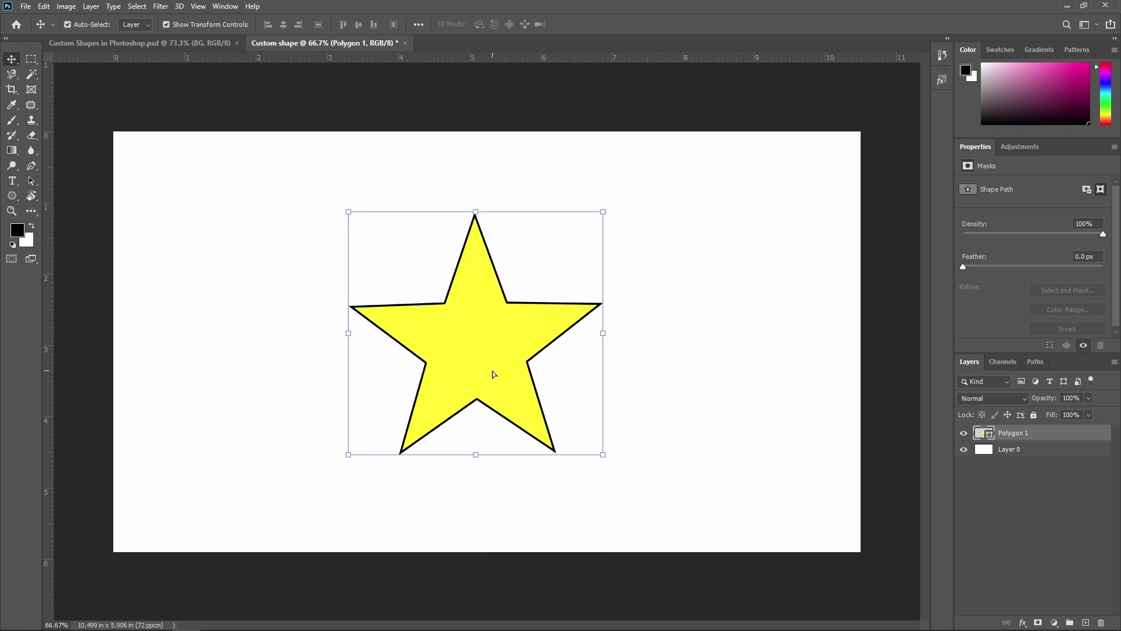
pyautogui.click(12, 196)
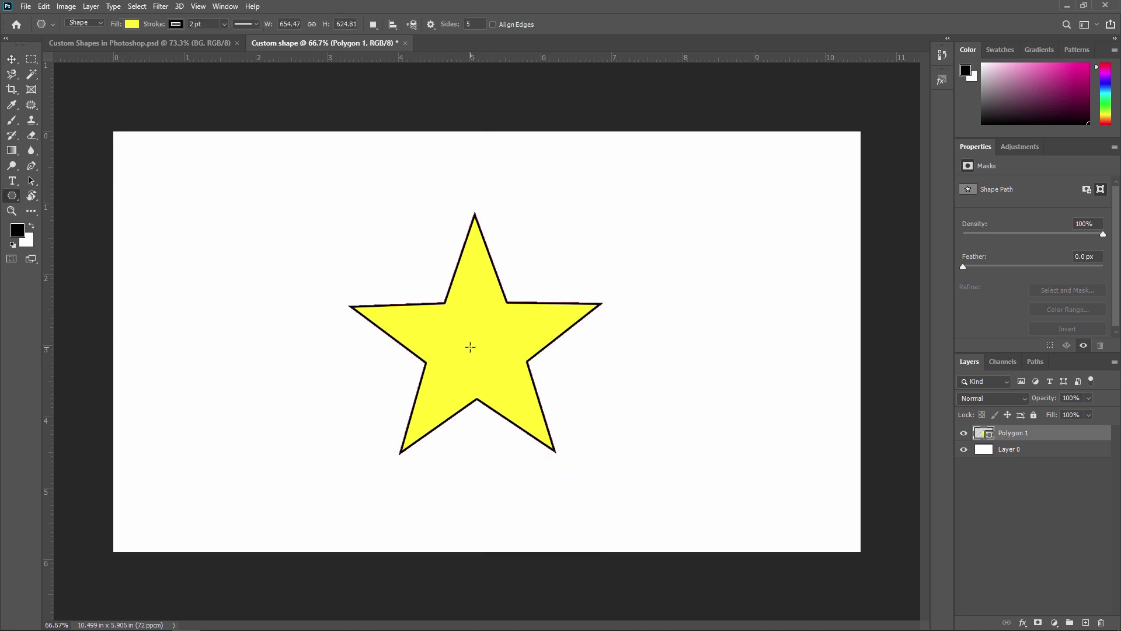
pyautogui.click(45, 7)
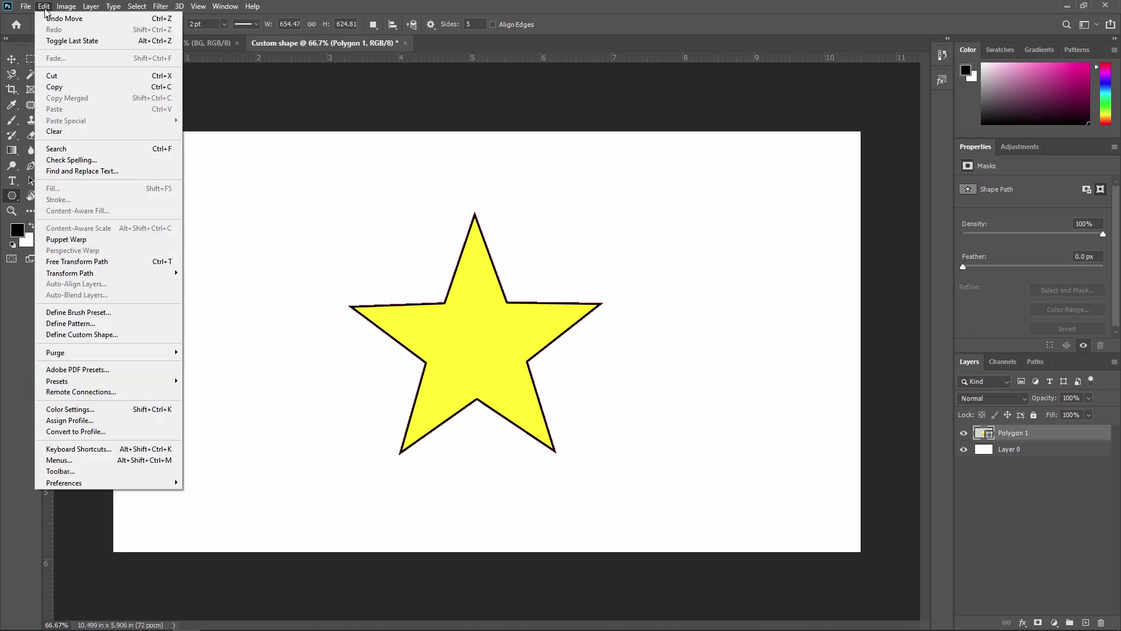
# Define the star as a custom shape named with the user's name plus '-Star'.
pyautogui.click(95, 336)
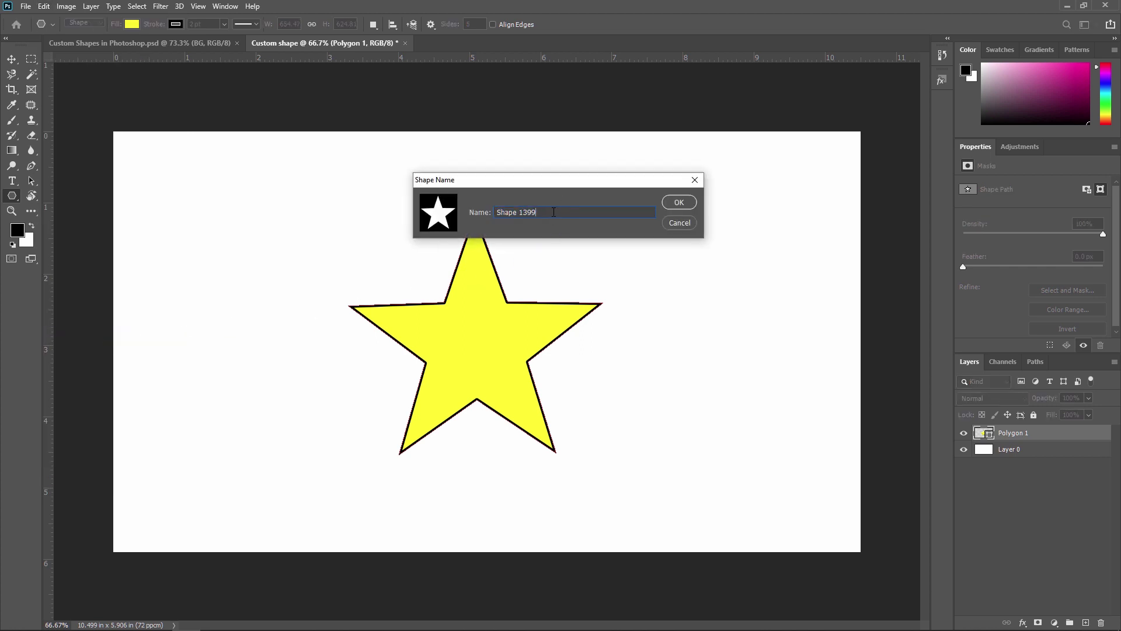
pyautogui.write('Rushi-Star')
pyautogui.click(680, 204)
pyautogui.hotkey('shift', 'u')
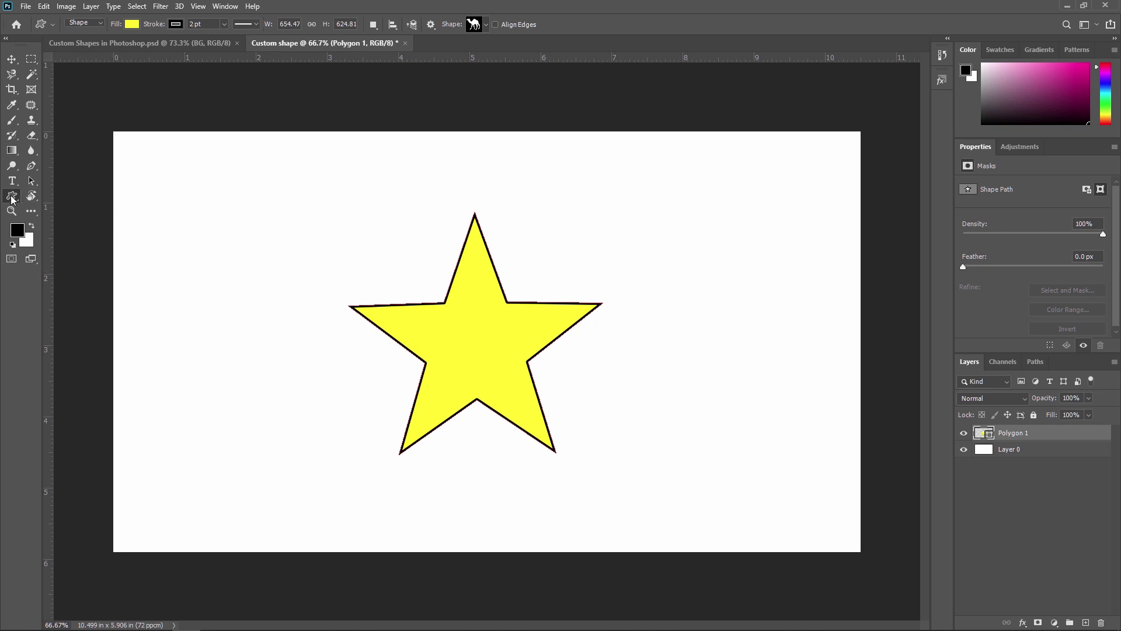
# Open the custom Shape picker in the options bar to confirm the new star is listed.
pyautogui.click(486, 25)
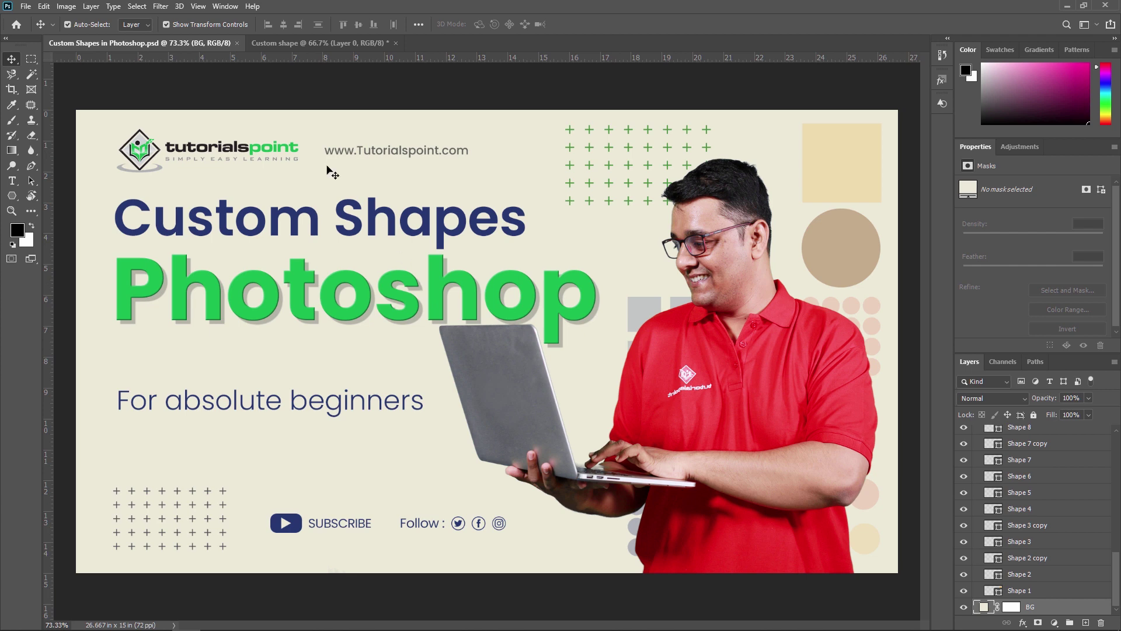
# Show the Shapes panel from the Window menu and open its flyout options menu.
pyautogui.click(225, 7)
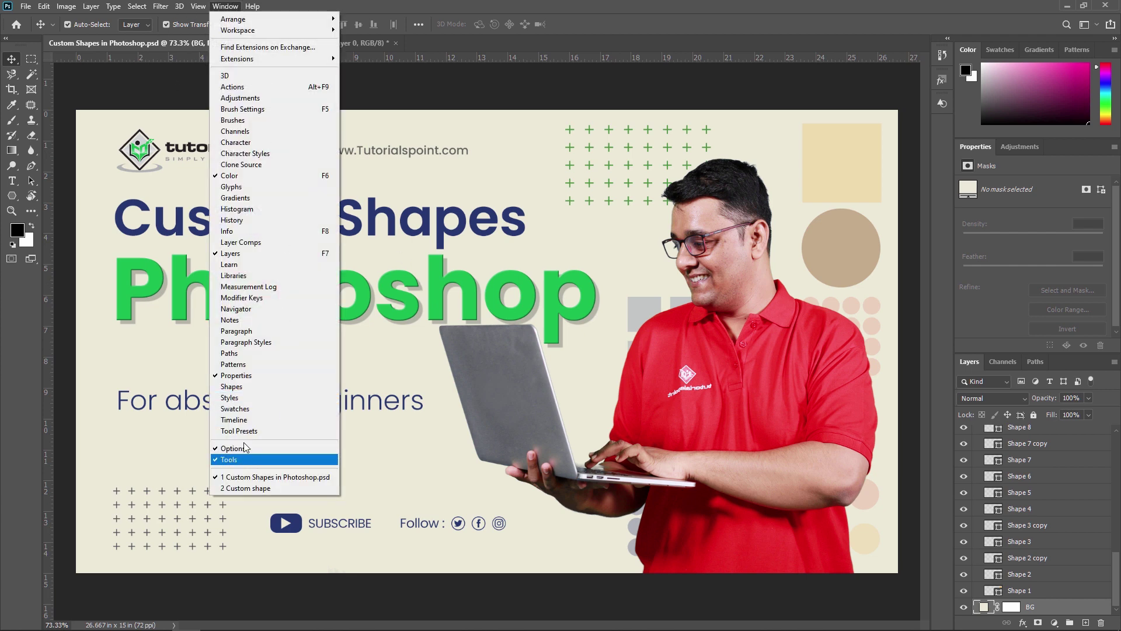
pyautogui.click(259, 386)
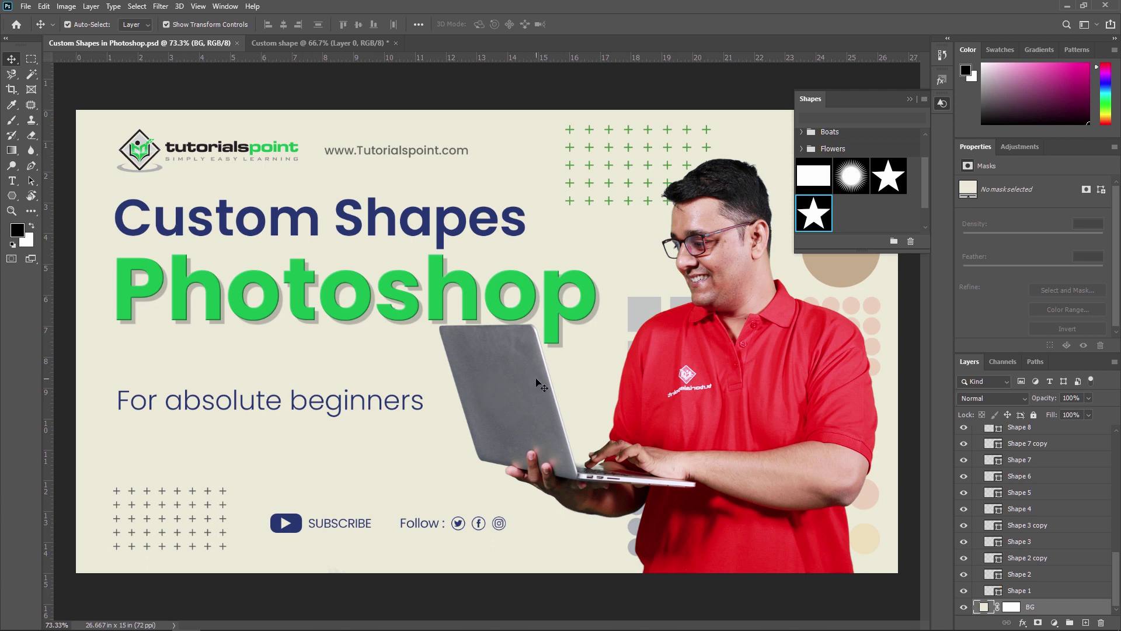
pyautogui.click(925, 99)
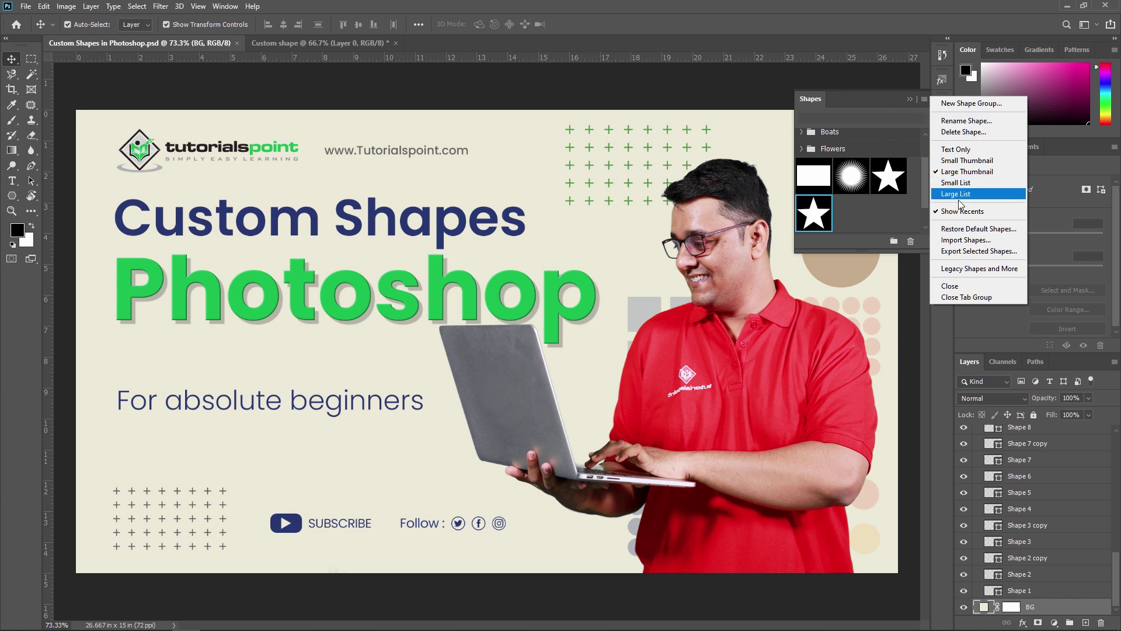